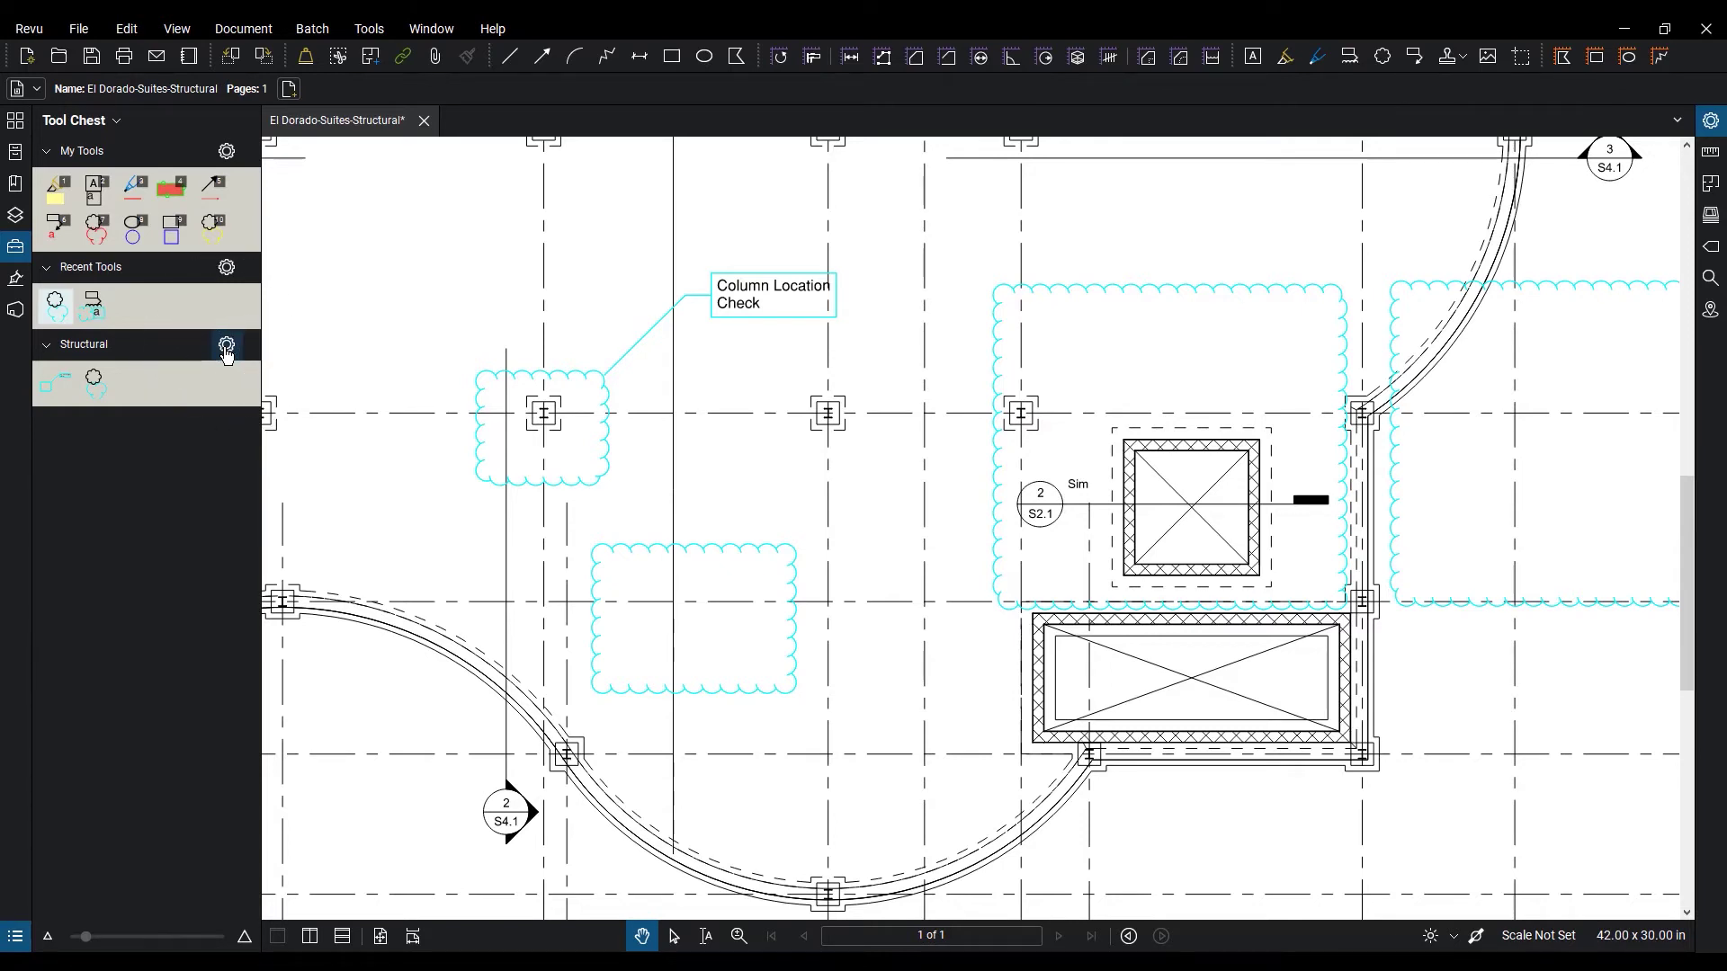
Step: Try exporting the Structural tool set and accept the prompt to save it first
click(226, 347)
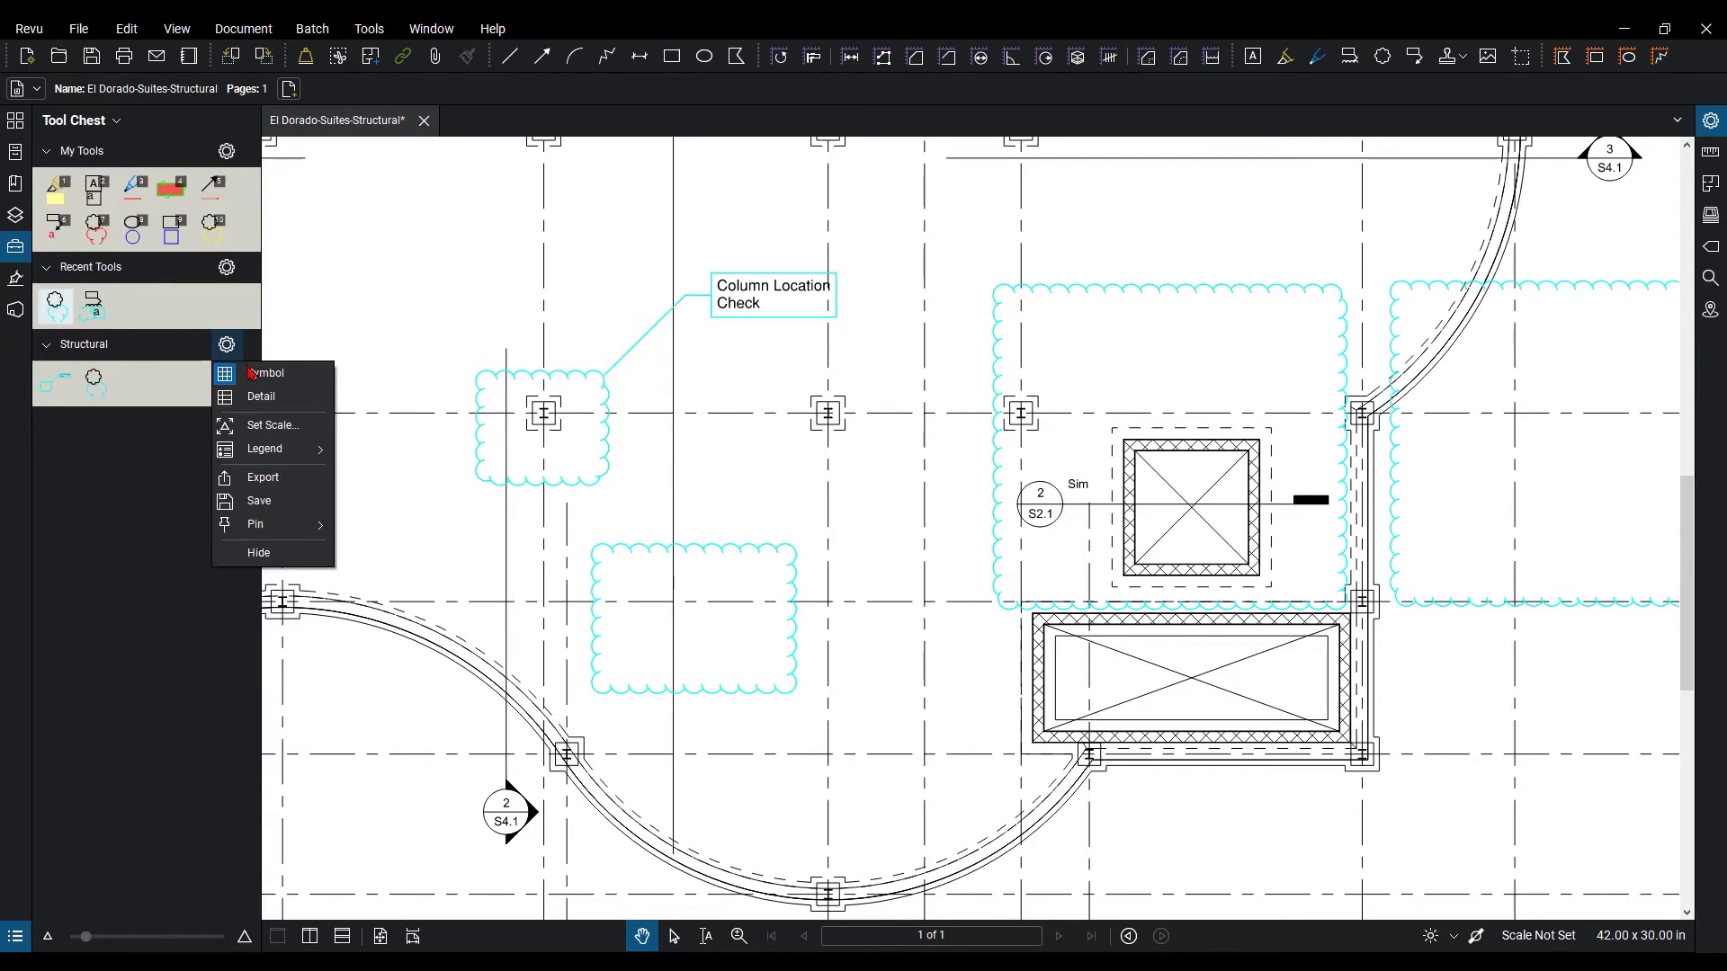
click(277, 485)
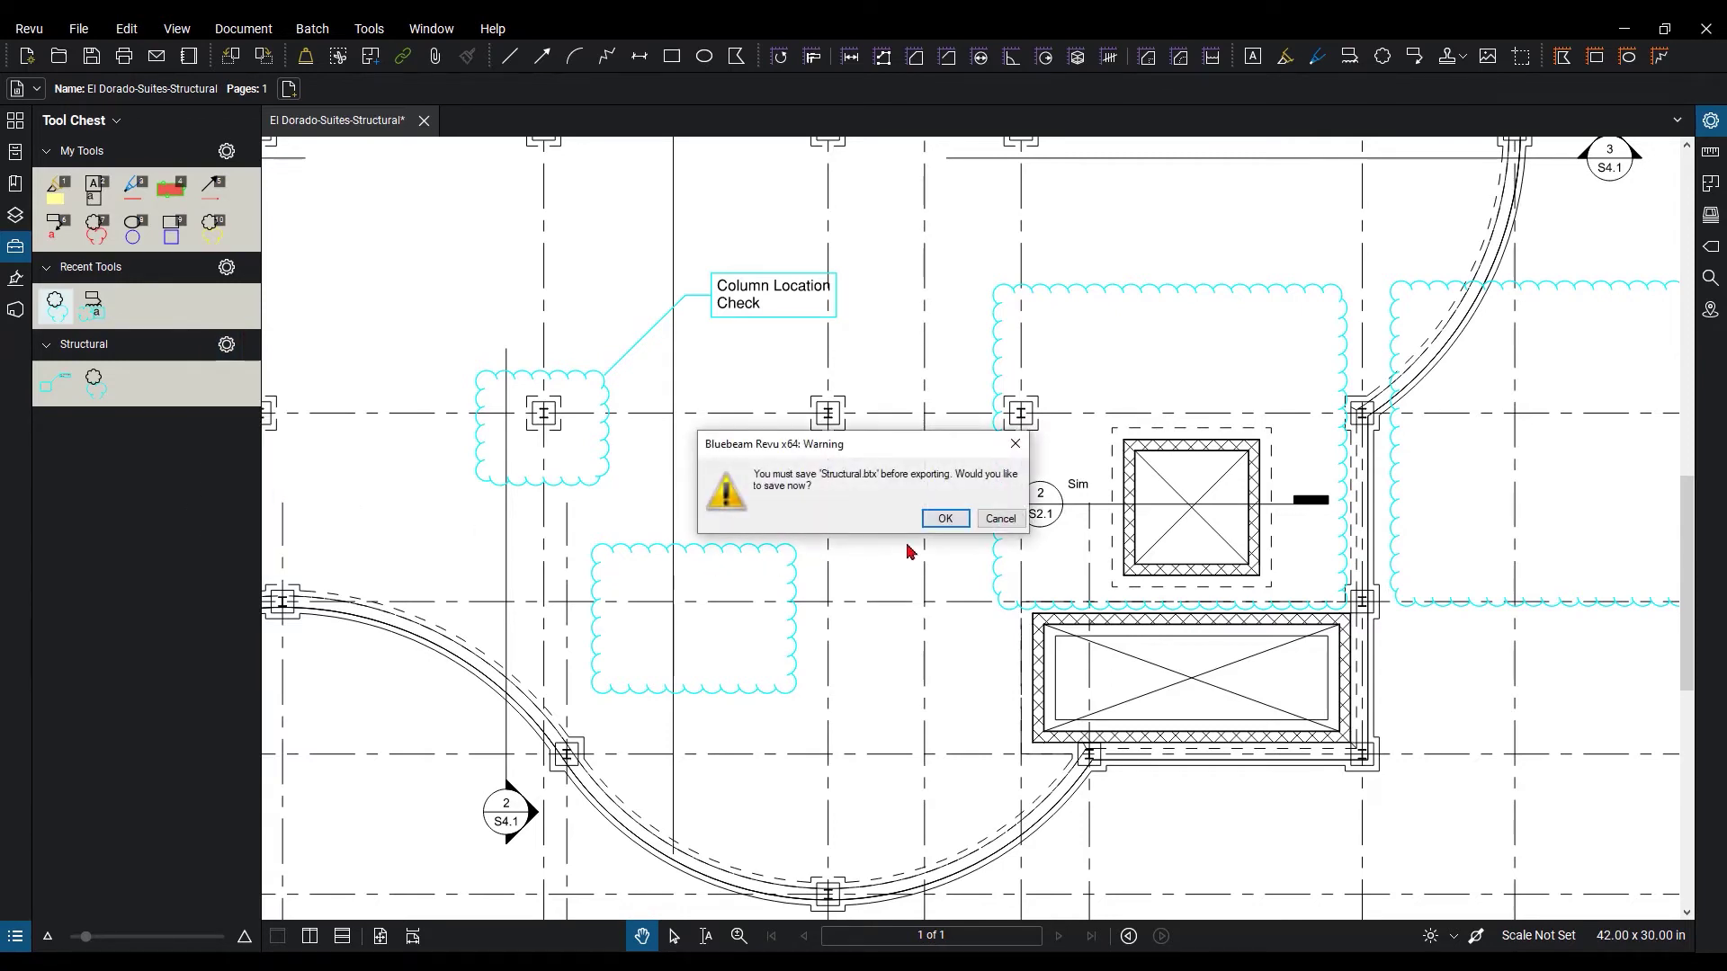
click(944, 529)
Step: Save the Structural tool set, then export it again as Structural.btx
click(998, 519)
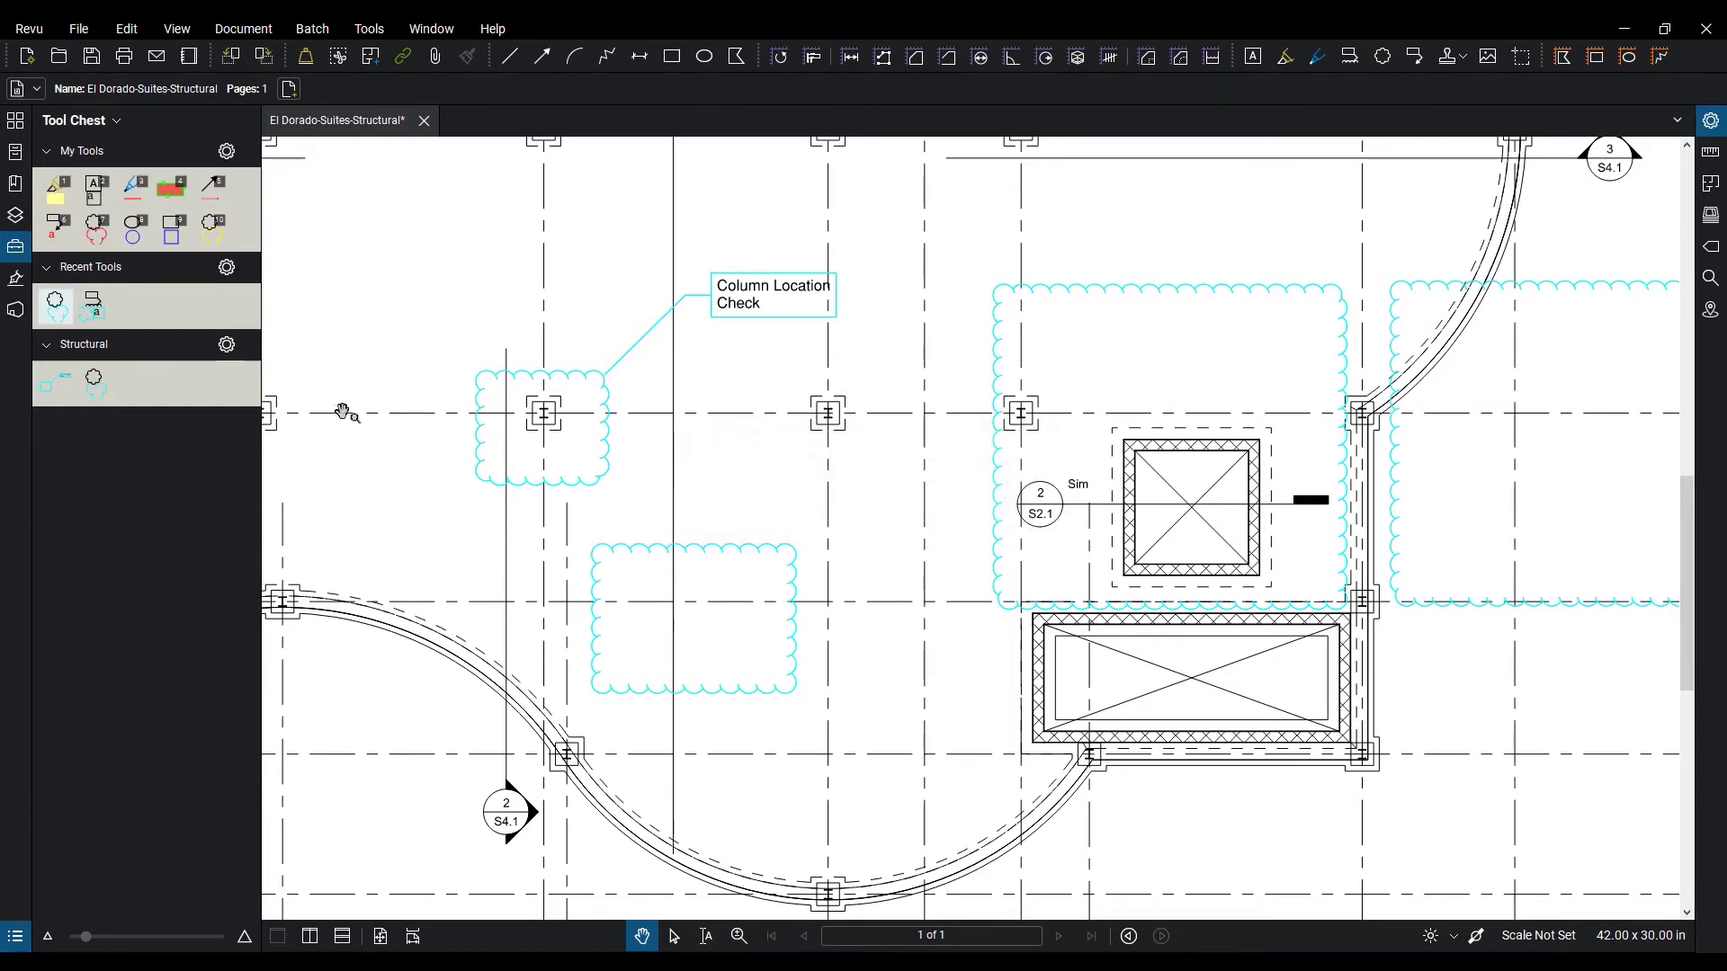
click(226, 345)
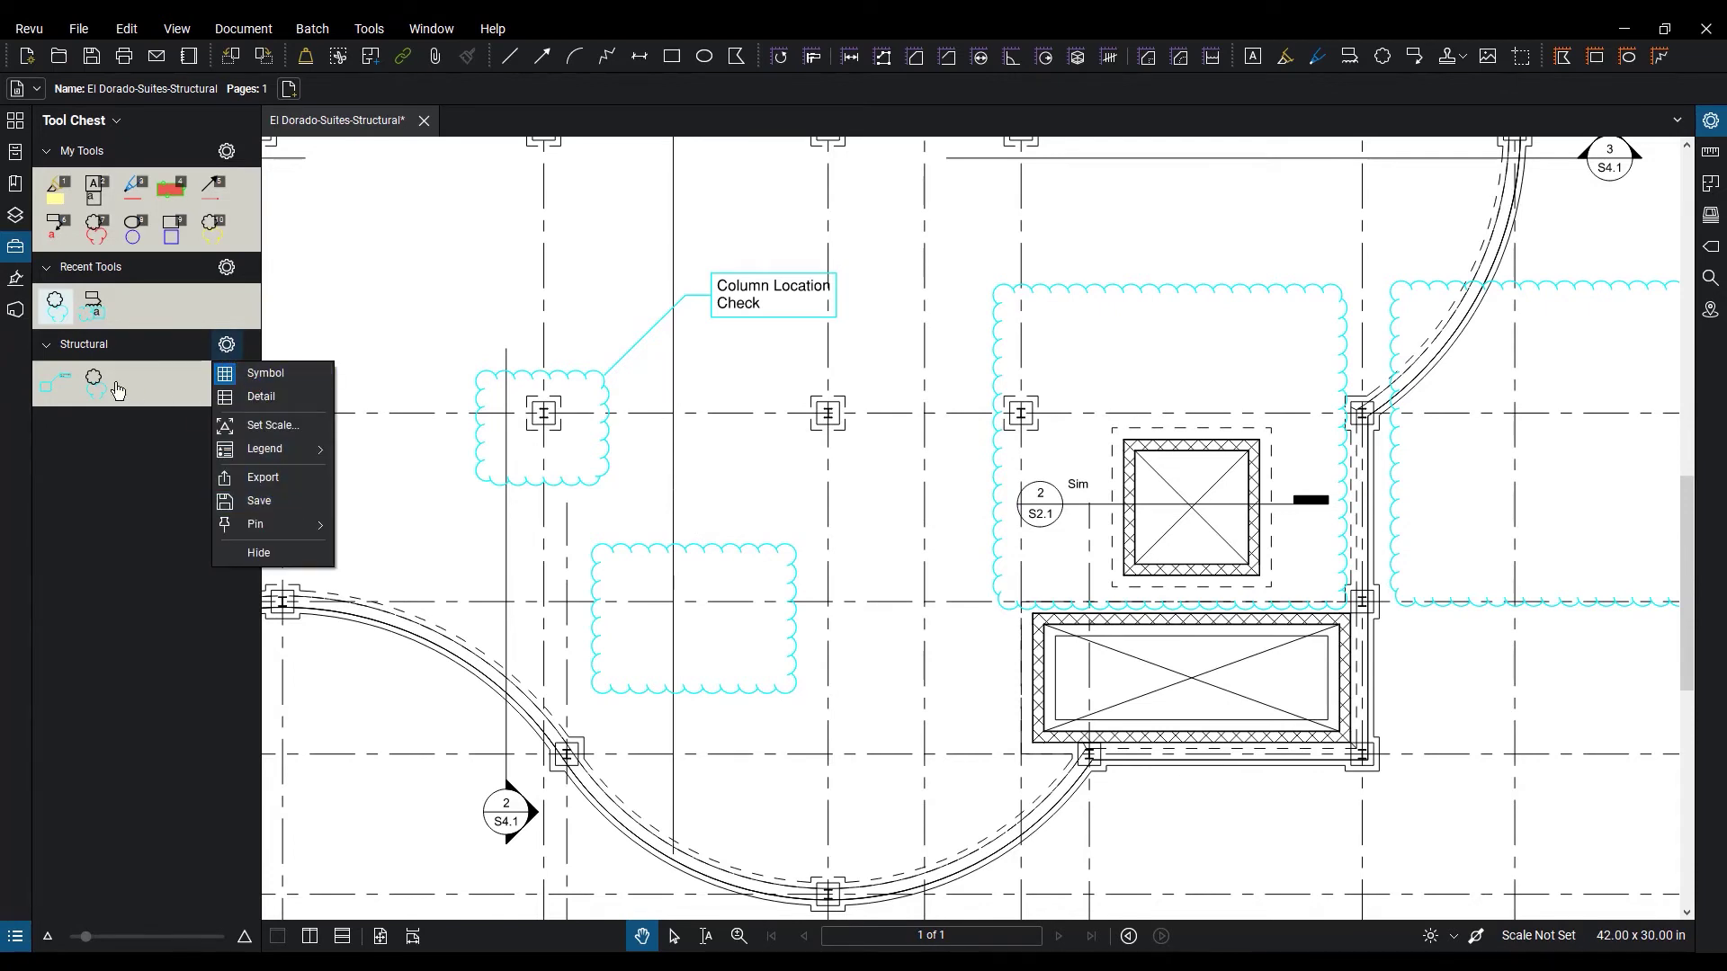
click(268, 500)
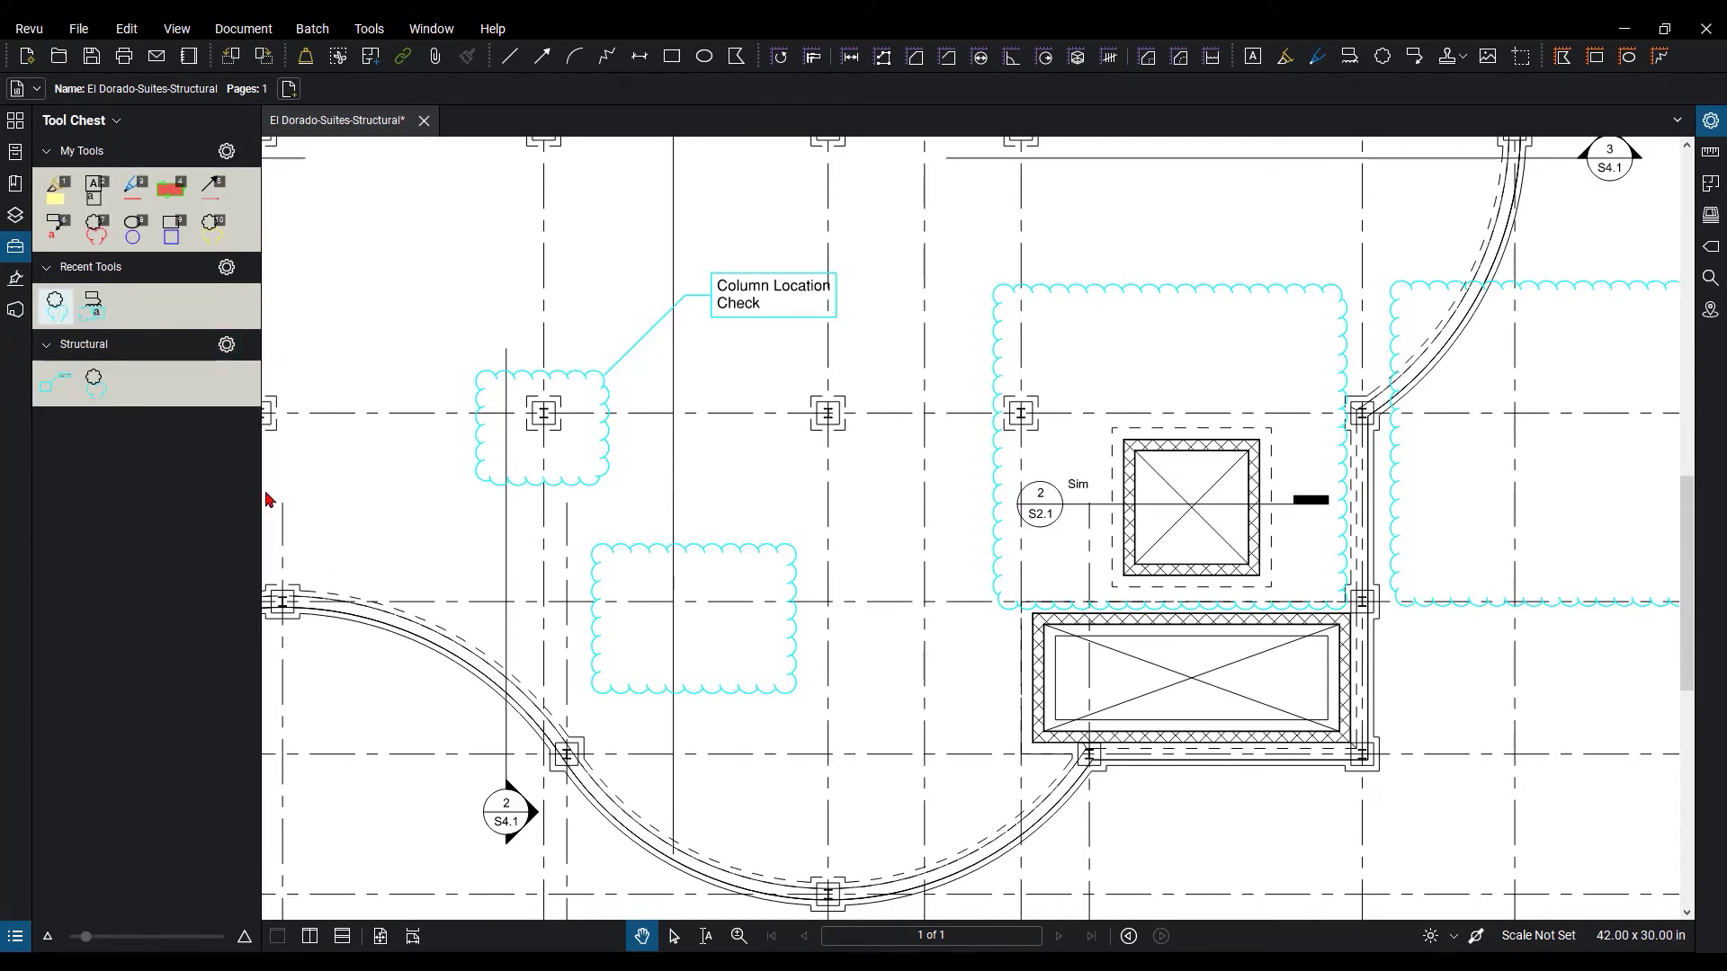
click(226, 346)
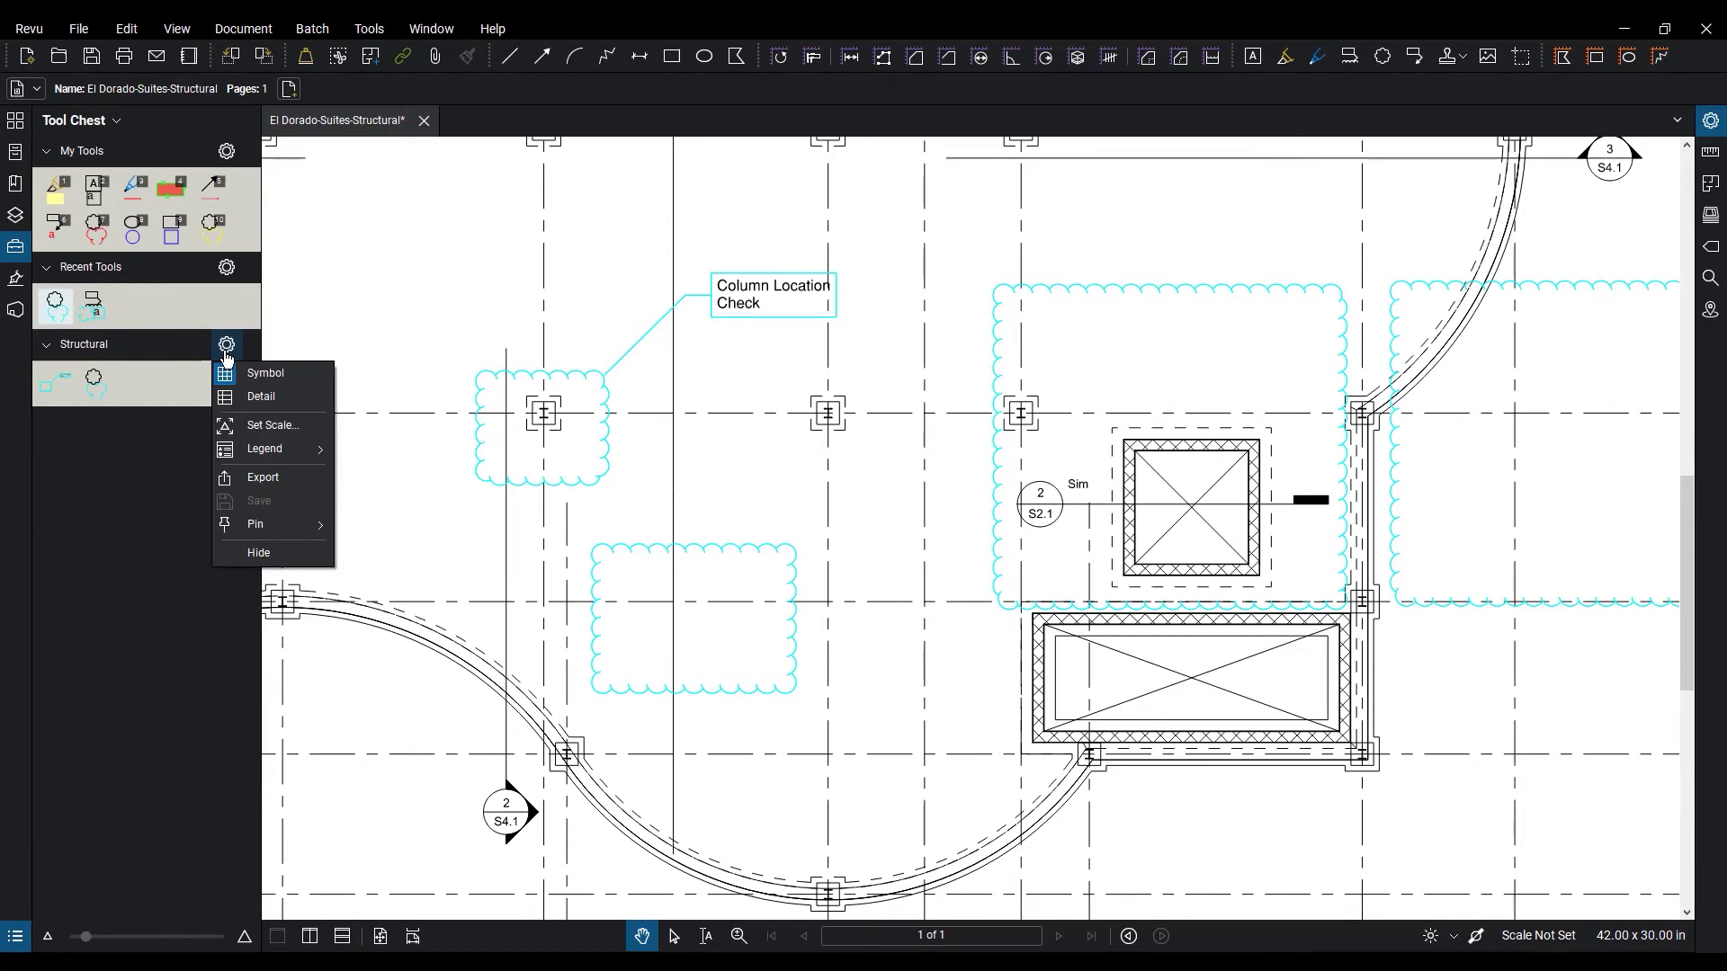
click(263, 477)
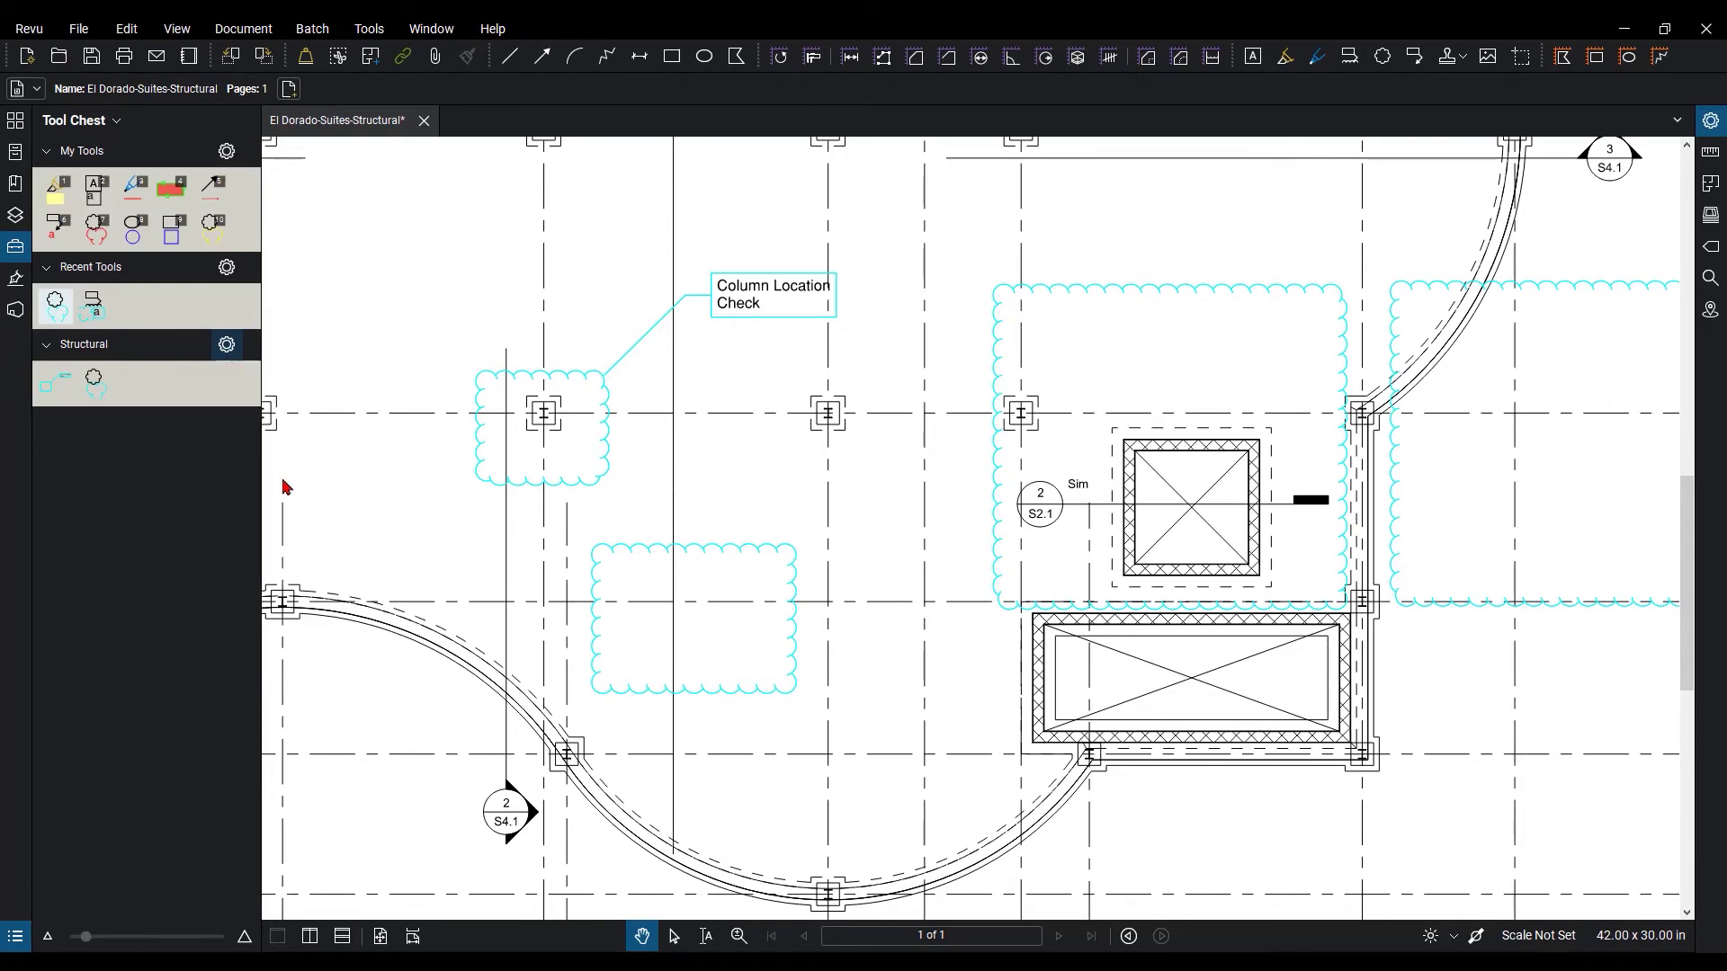
Step: Browse the Desktop folders in the Save As window, then cancel the Structural.btx export
drag(377, 31, 747, 177)
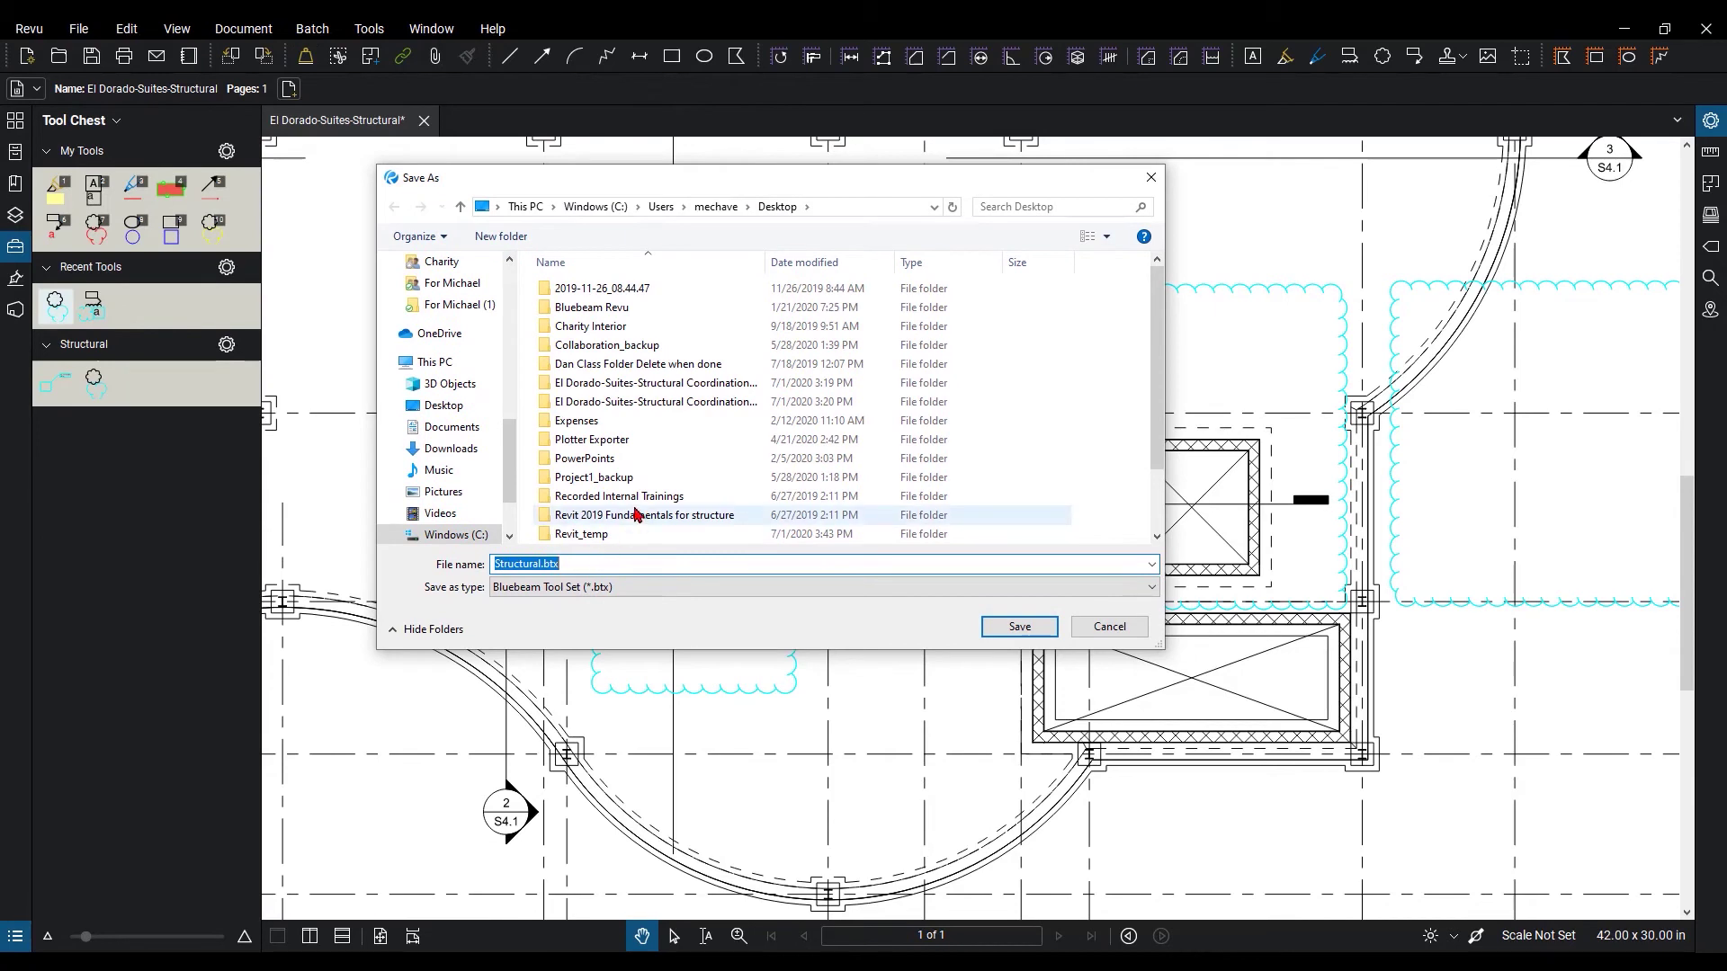
scroll(635, 513, down, 2)
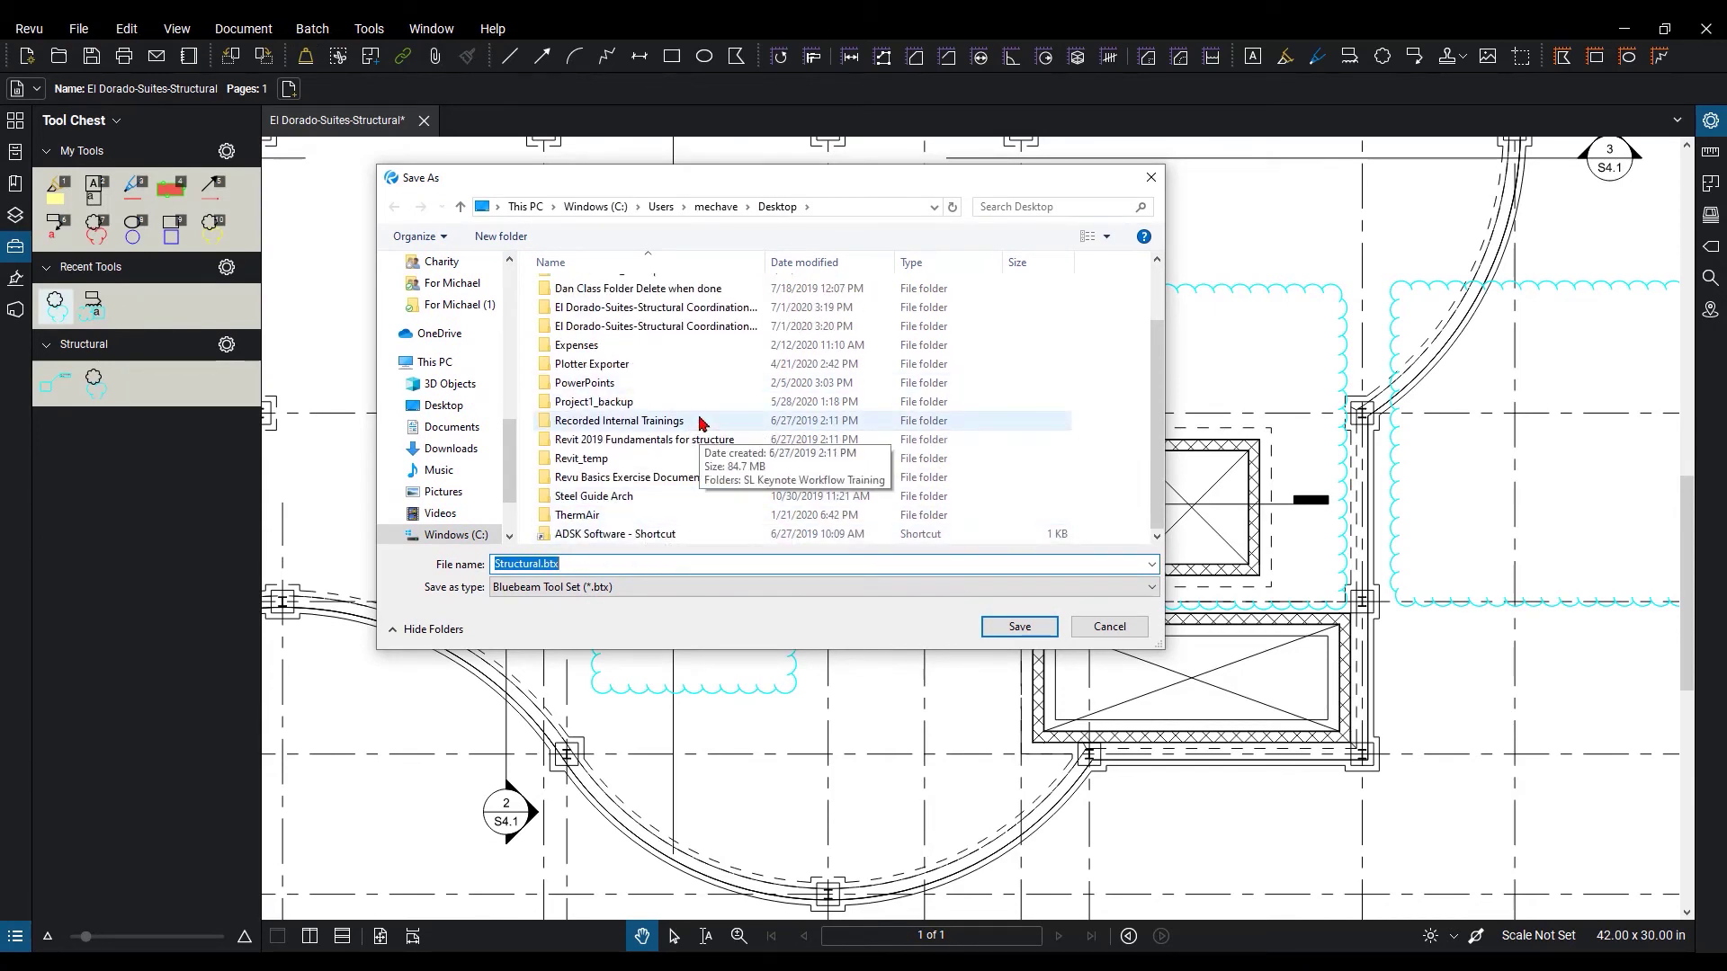
click(595, 599)
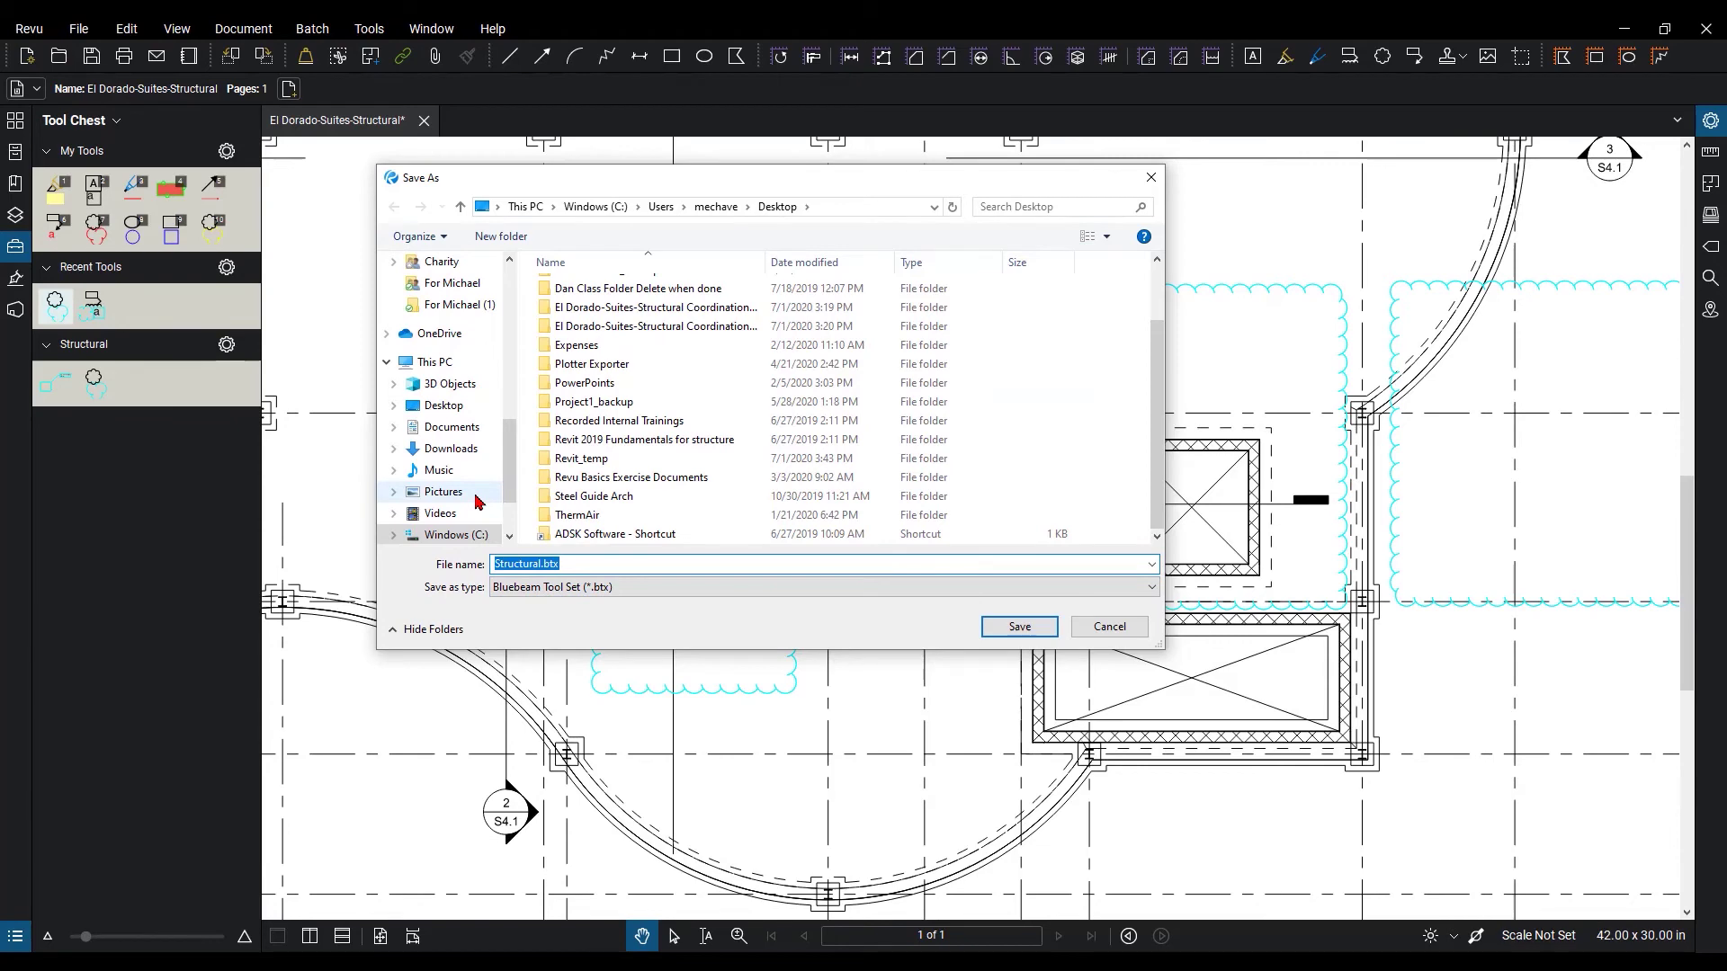
click(1101, 633)
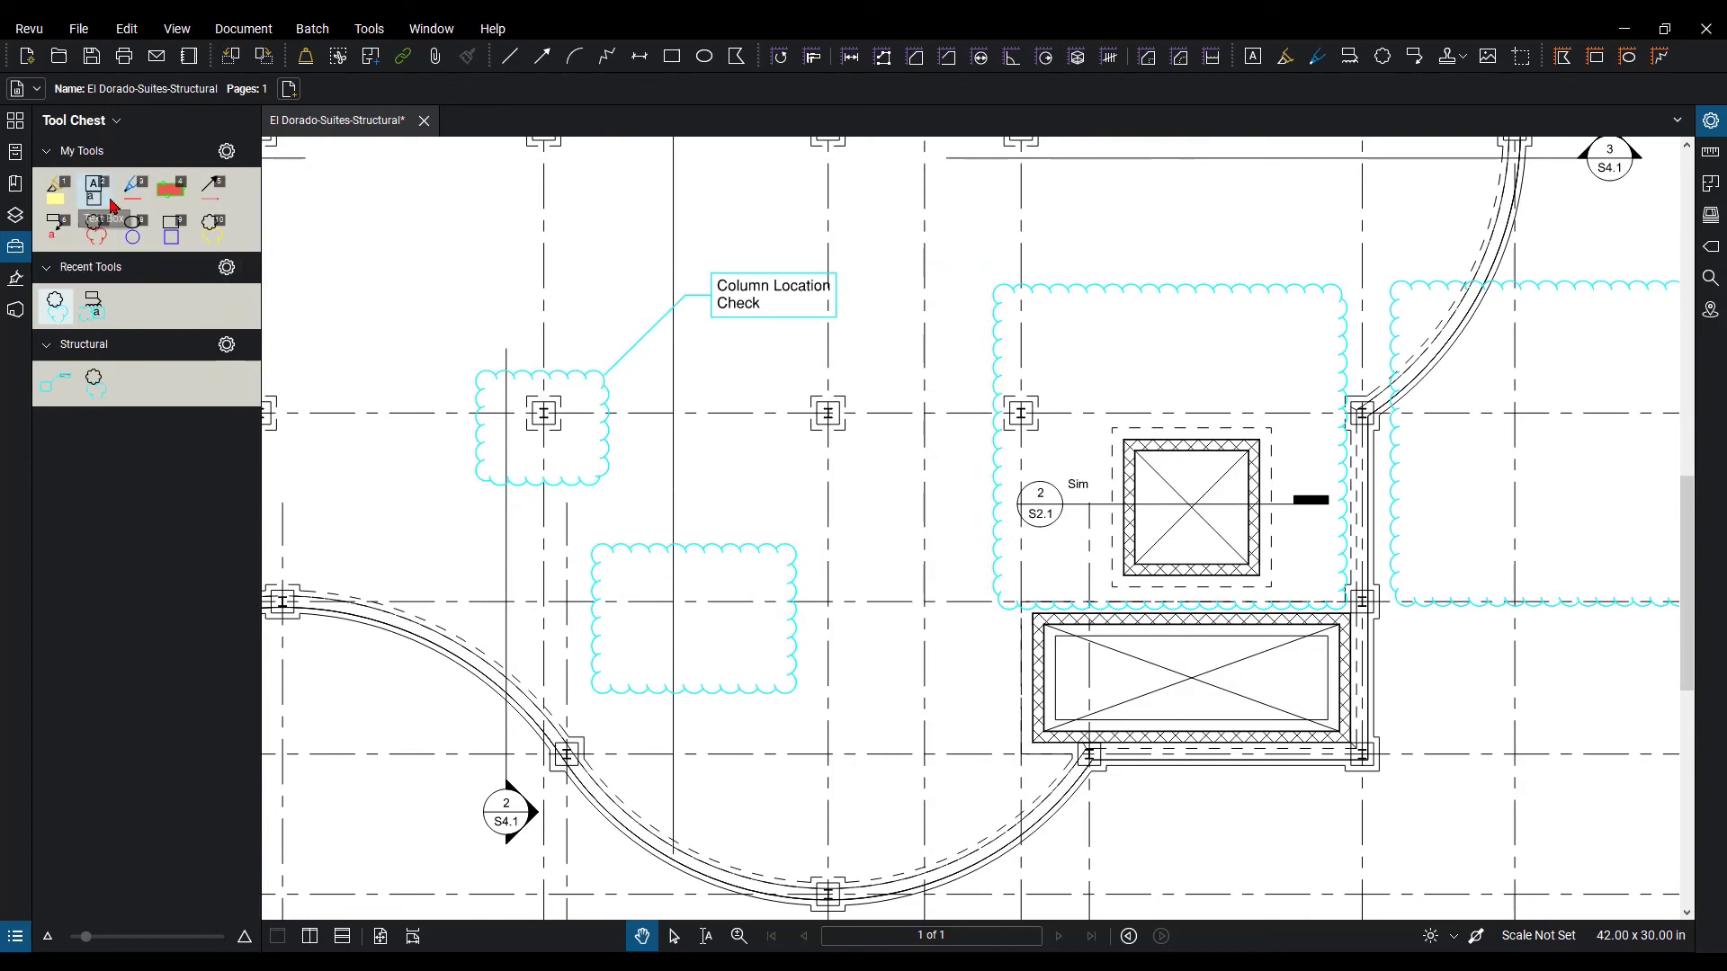
Step: Open the Manage Tool Sets window from the Tool Chest dropdown
click(108, 127)
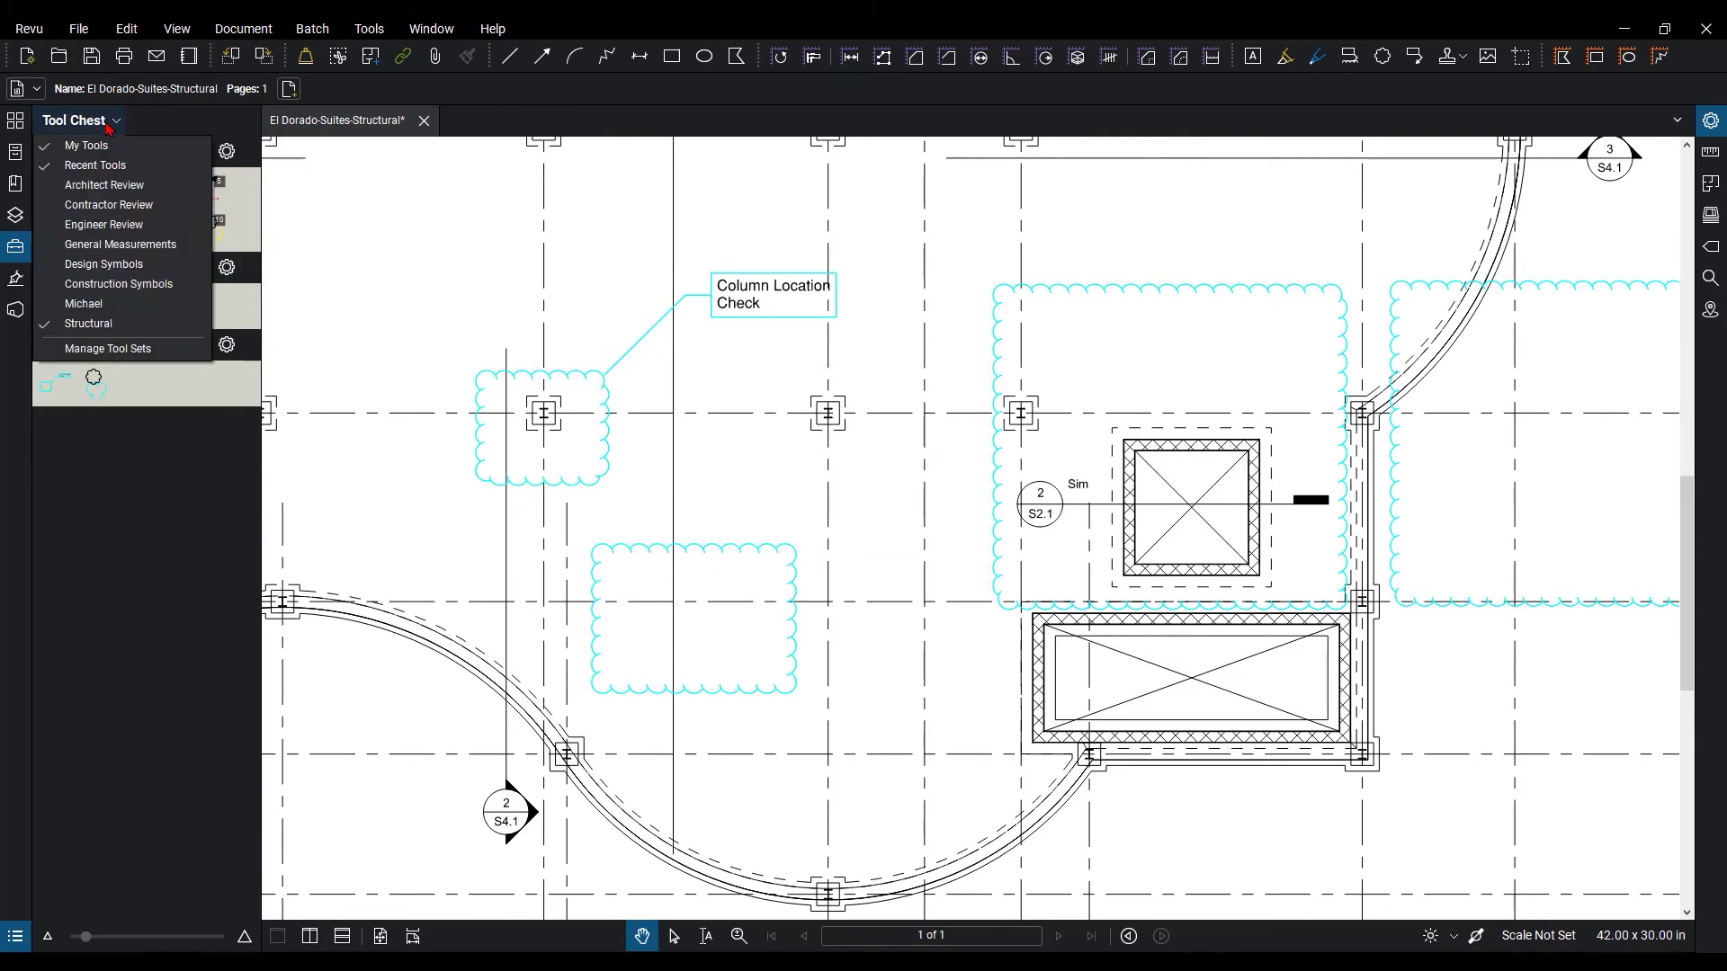
click(124, 350)
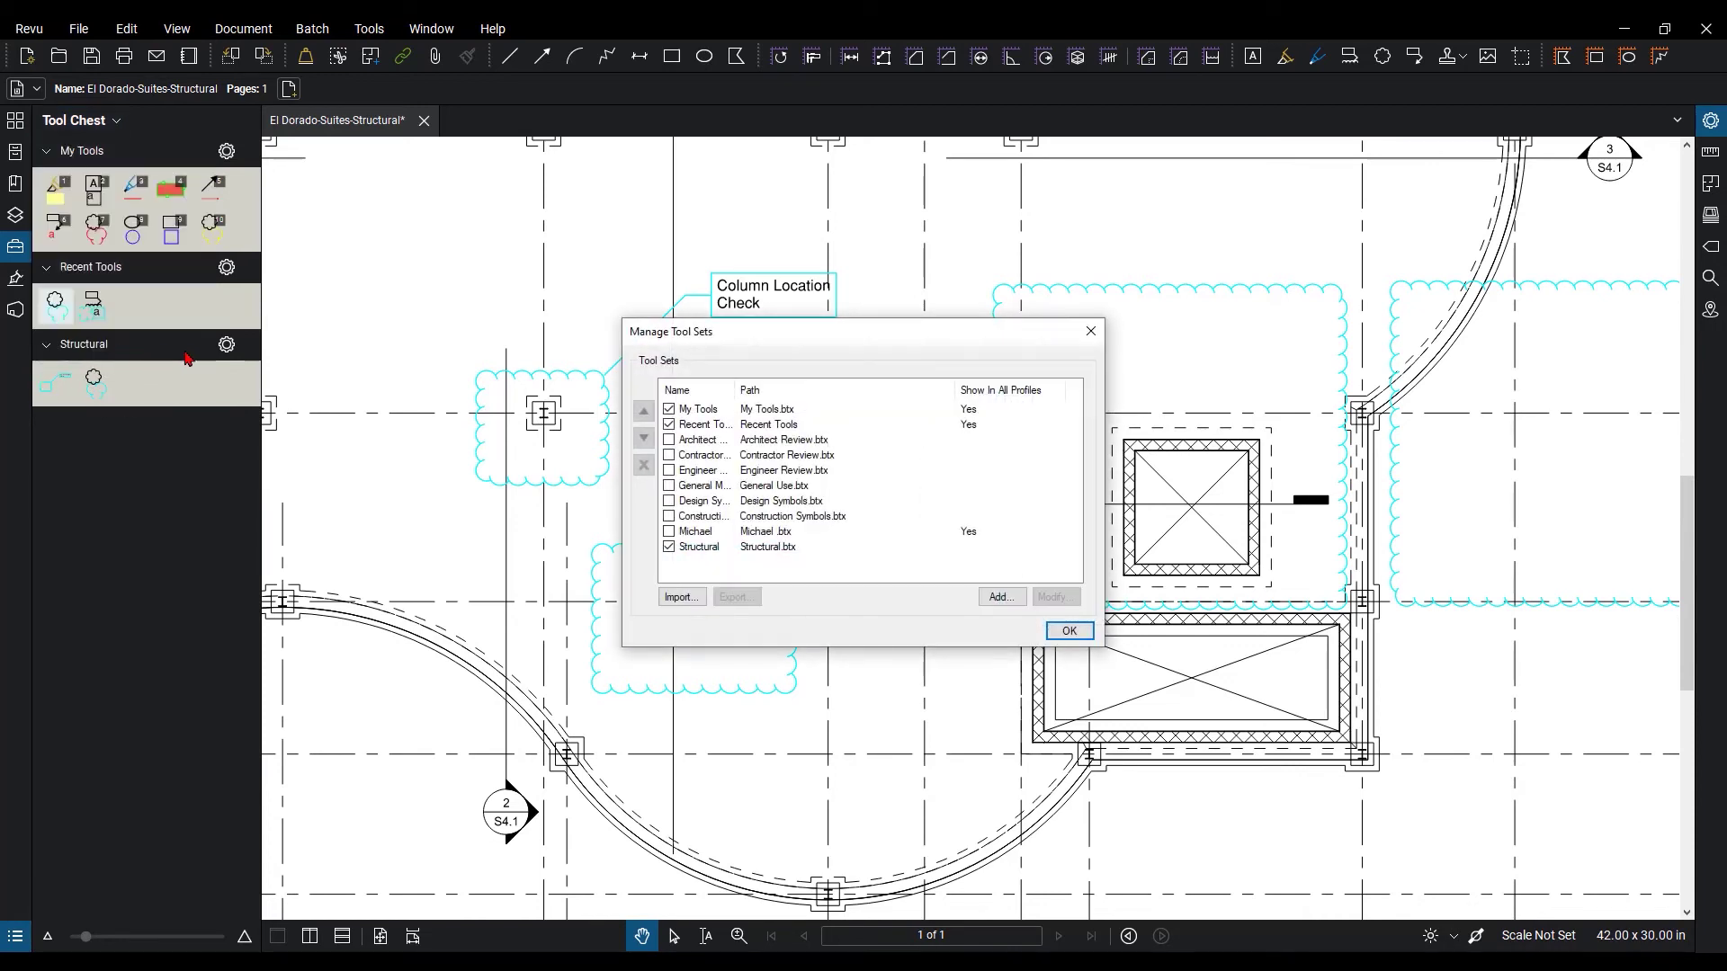
drag(736, 354, 527, 287)
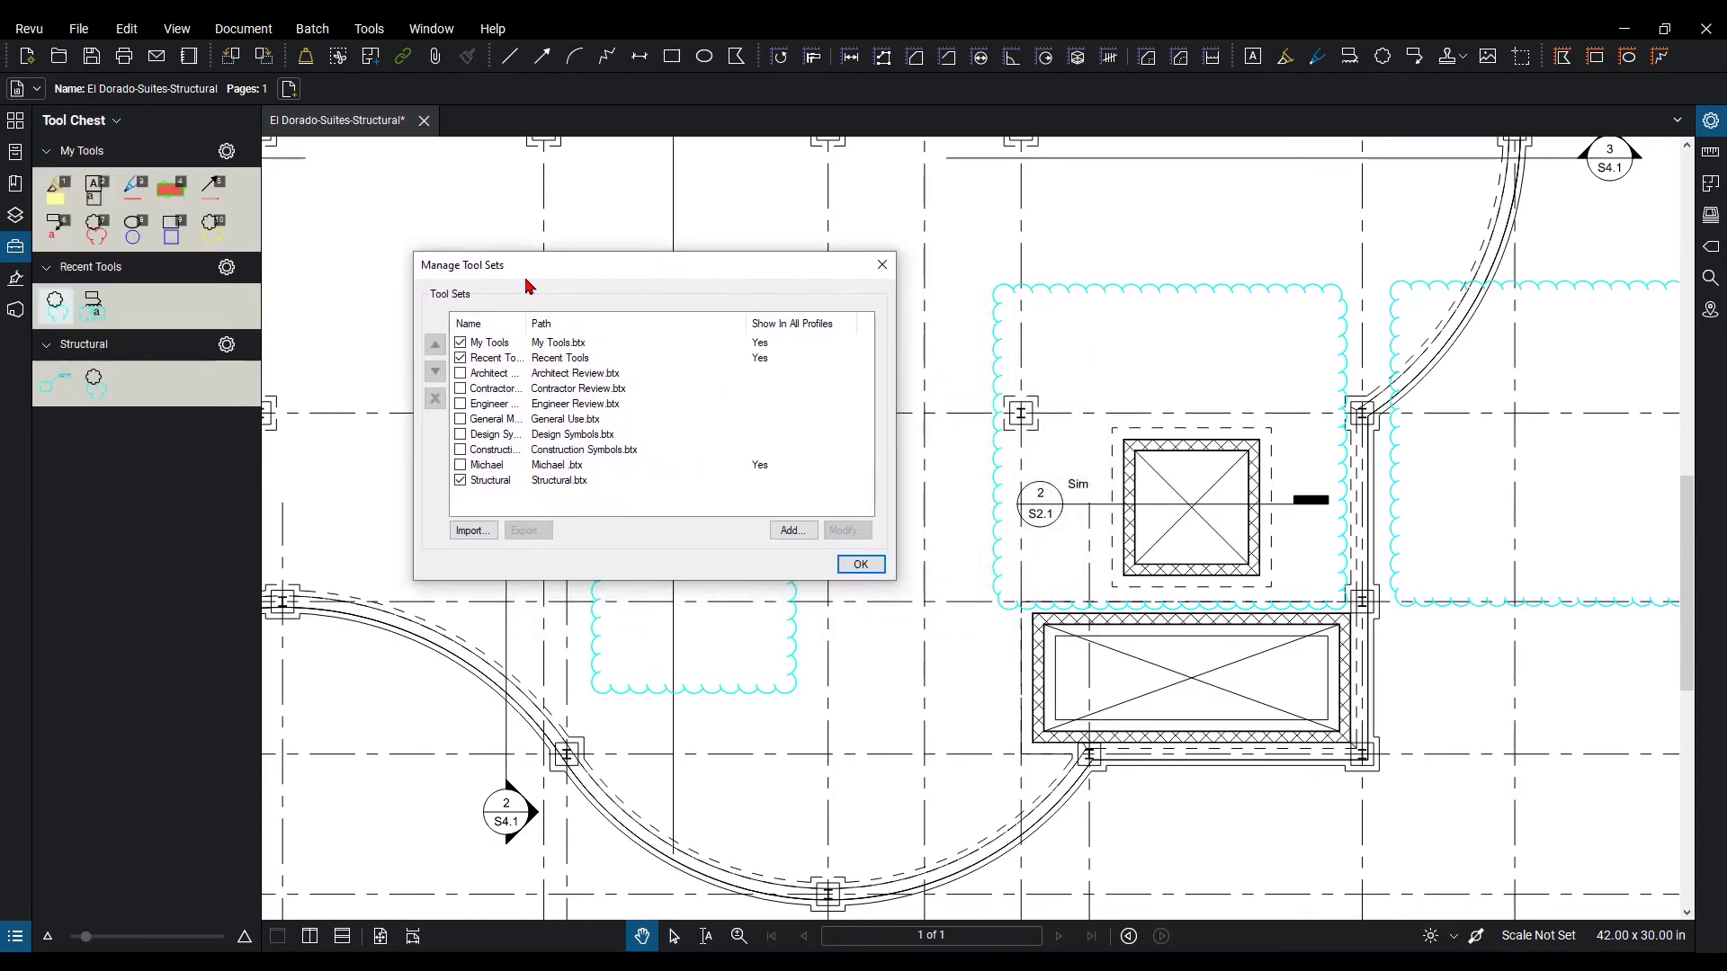
Step: Select Engineer Review, start an import, cancel it, and close the manager without changes
click(582, 405)
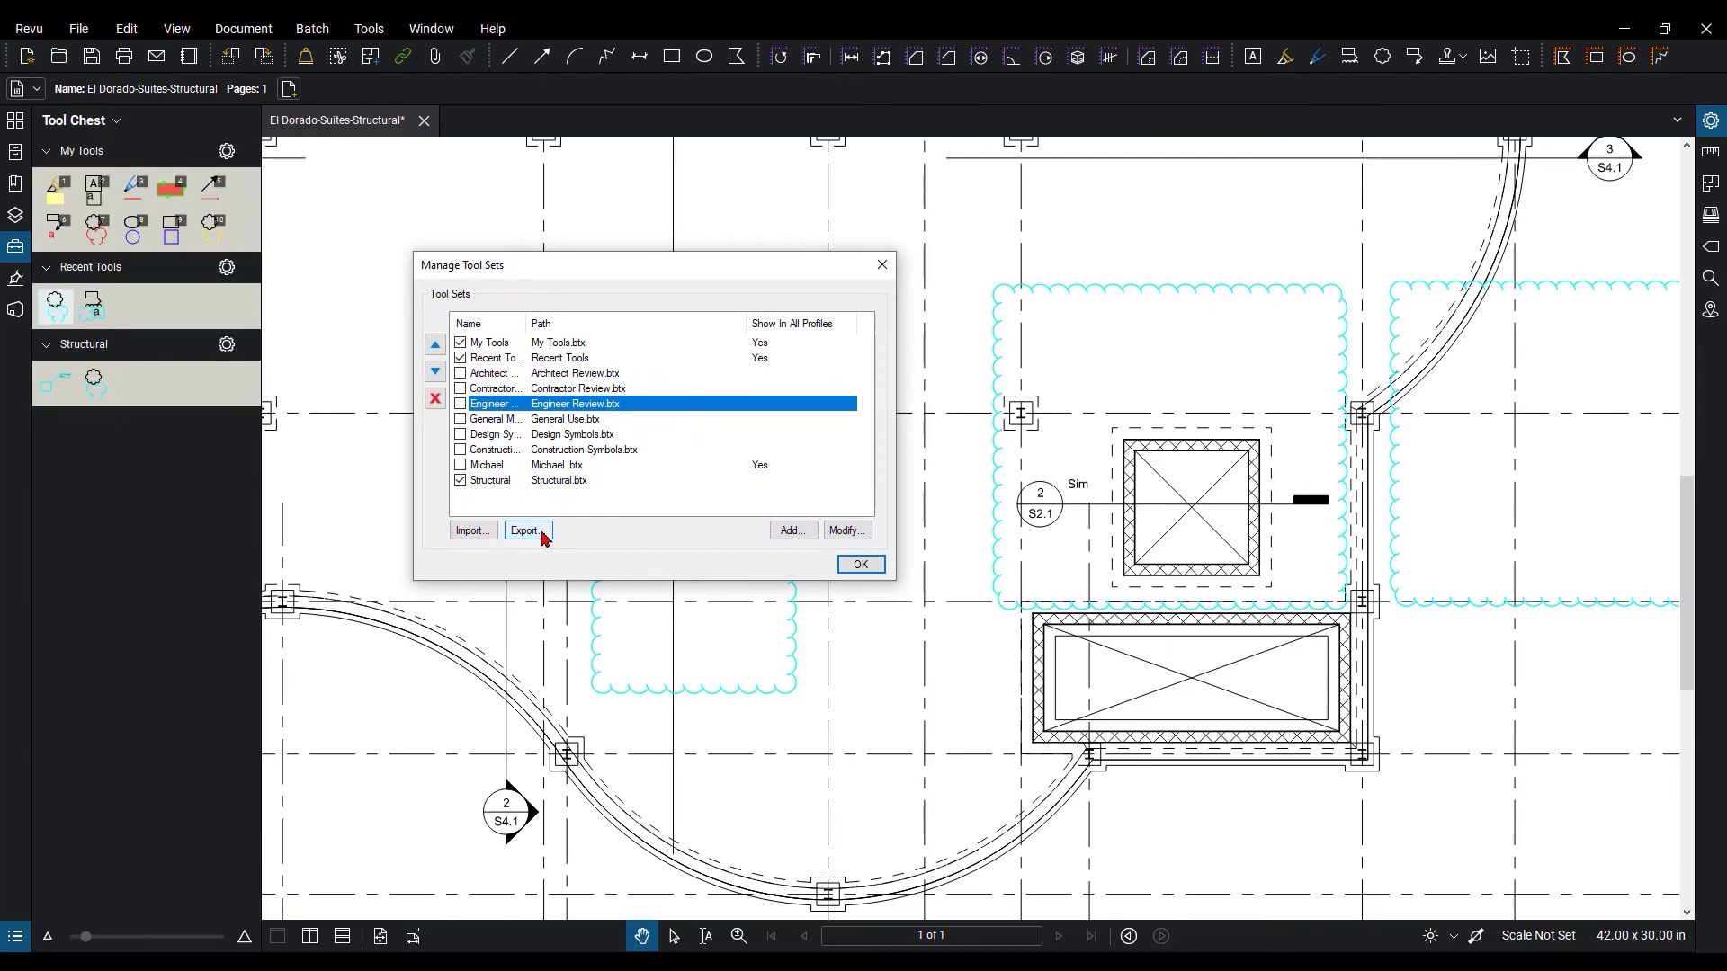
click(470, 532)
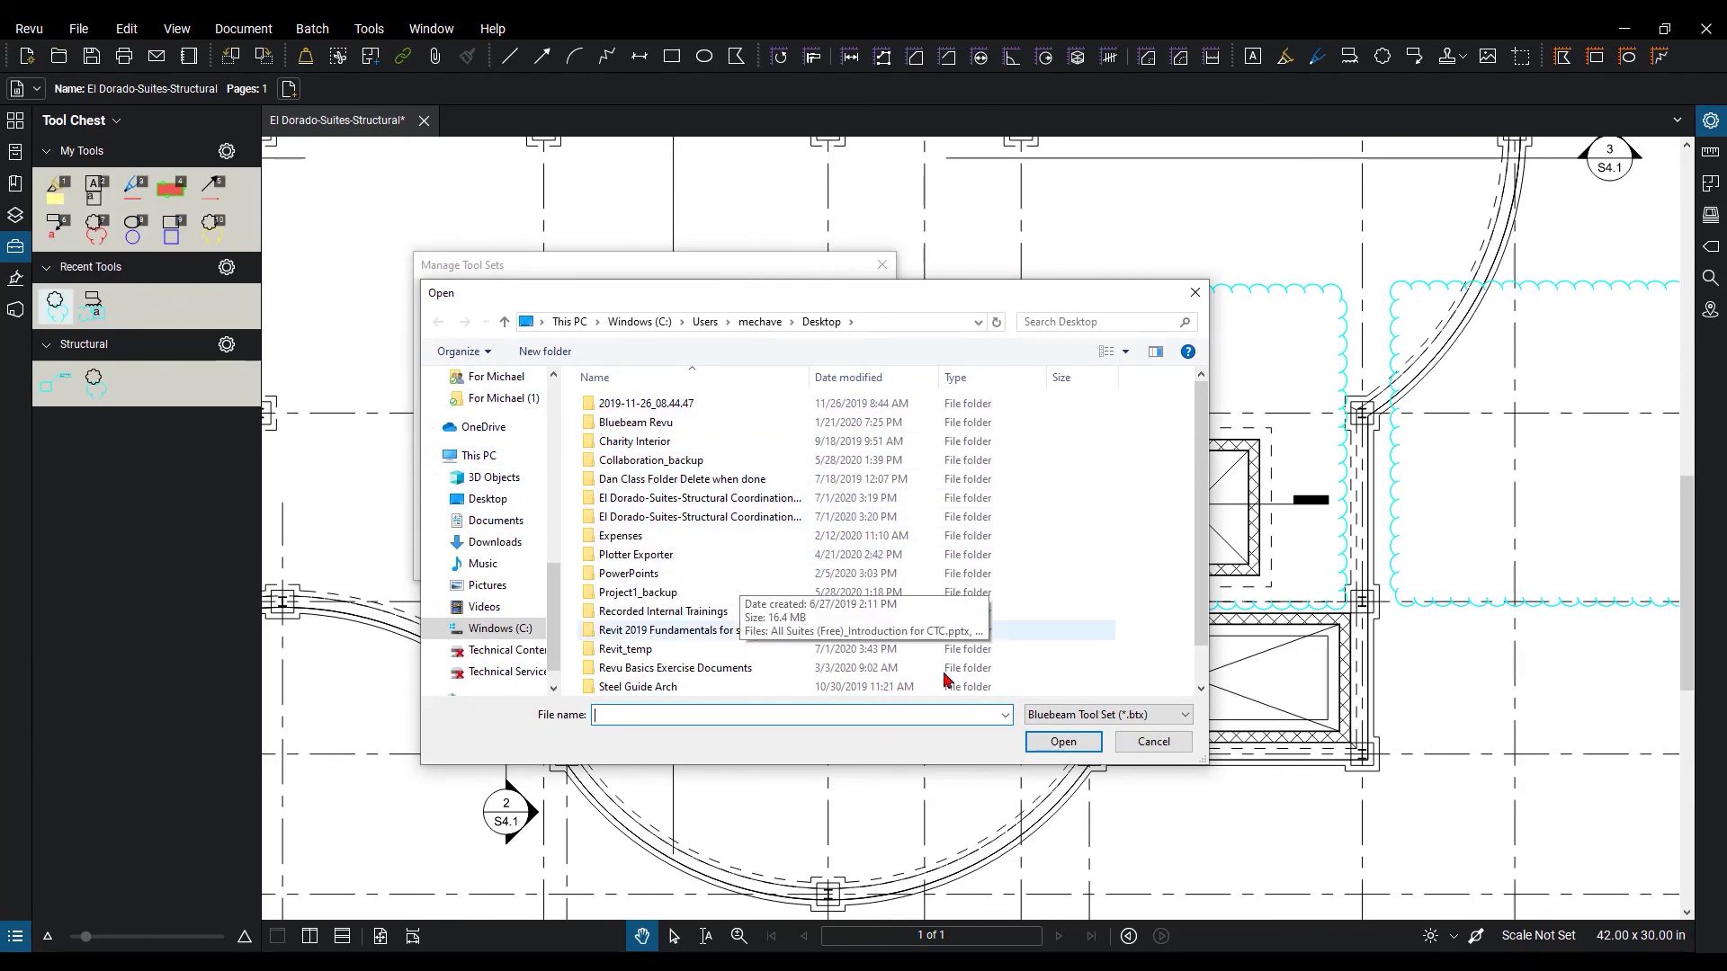
click(1153, 743)
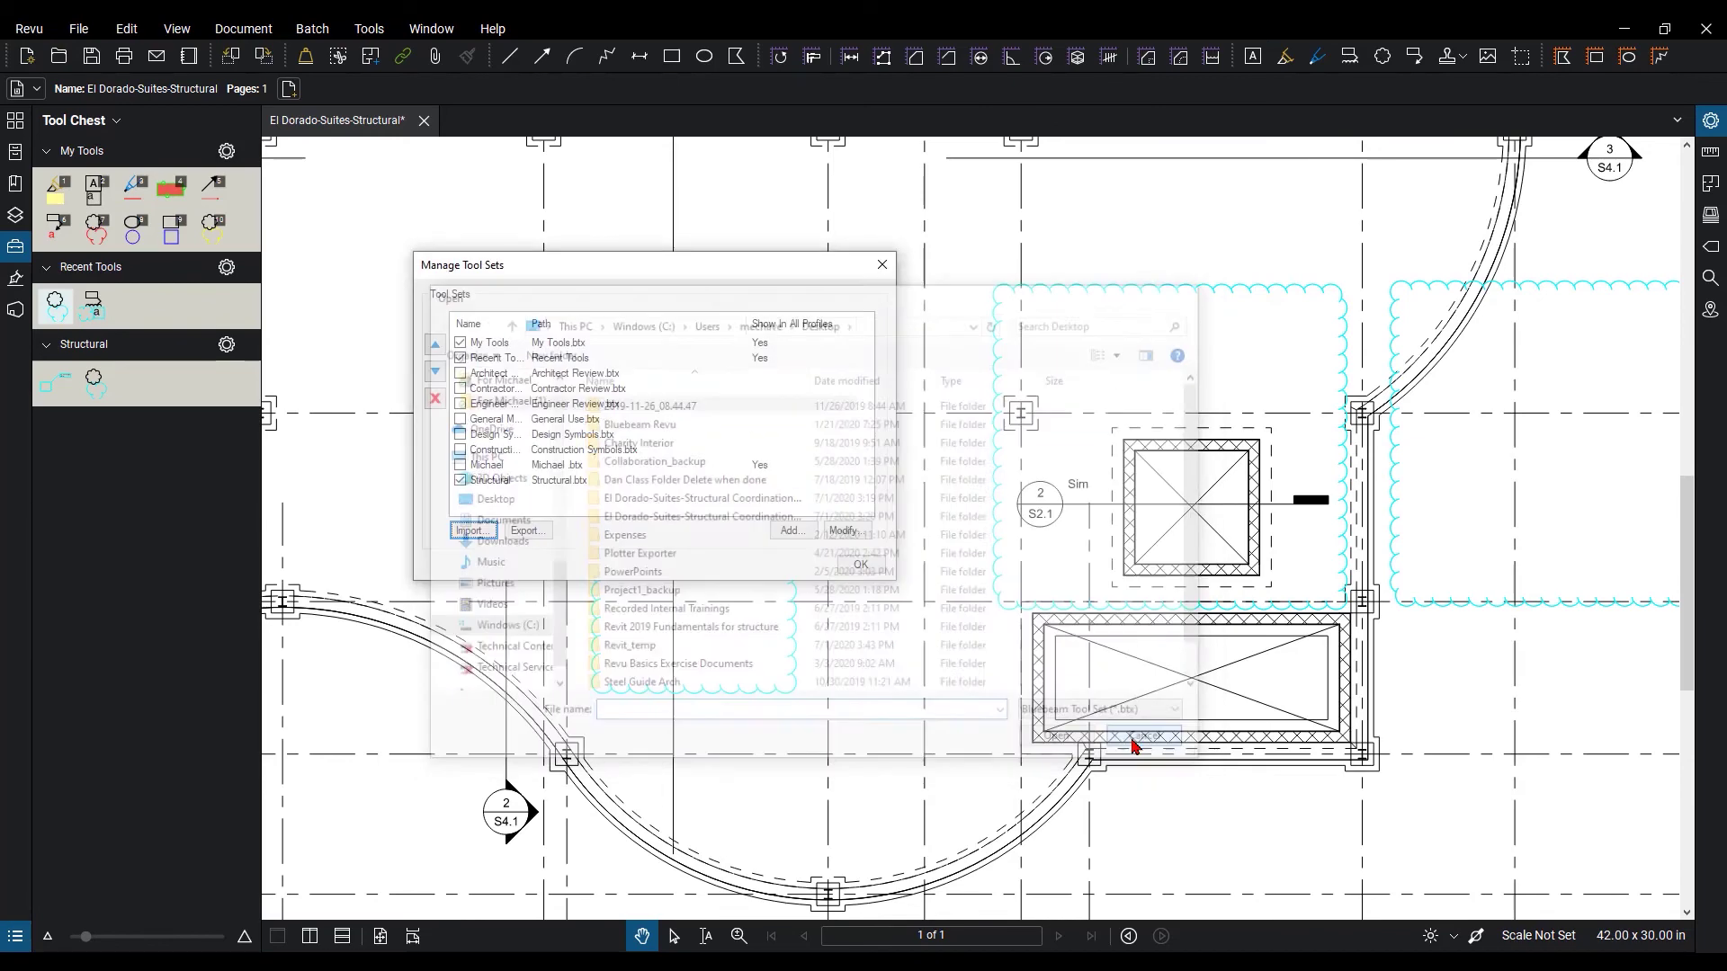
click(854, 565)
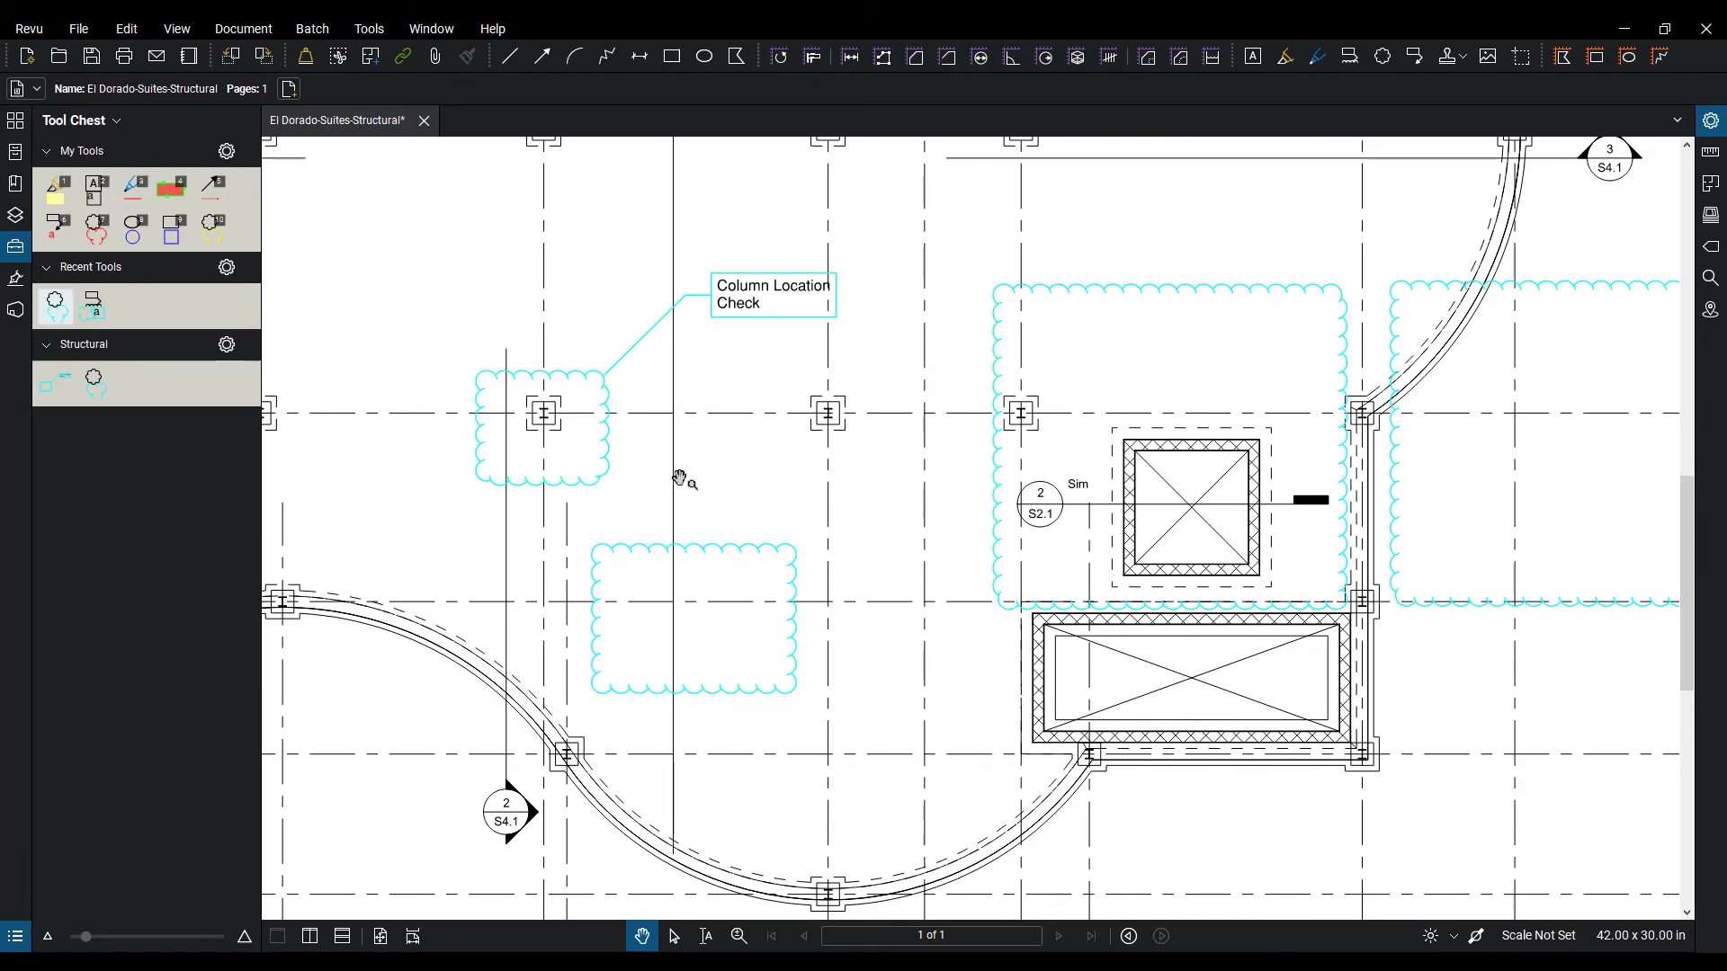